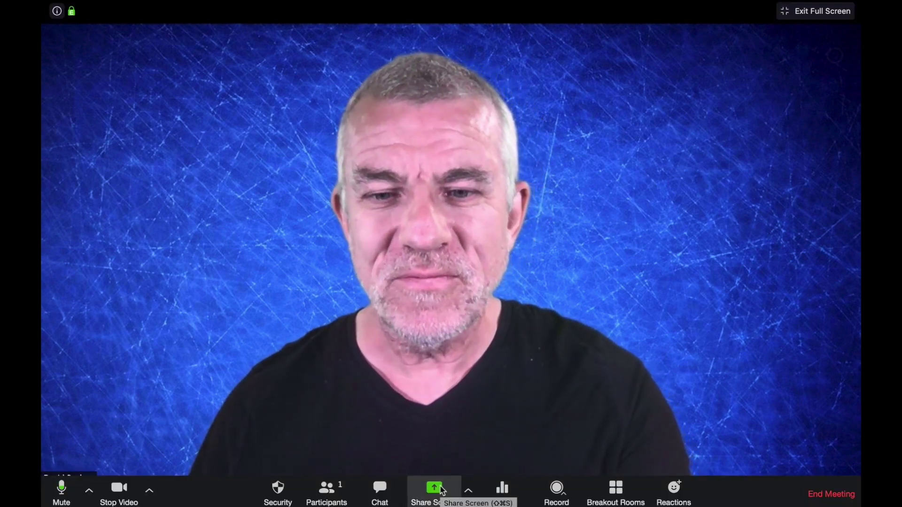
Bring up Zoom's share picker, compare the Keynote window with Desktop 1, and leave Desktop 1 selected.
click(439, 490)
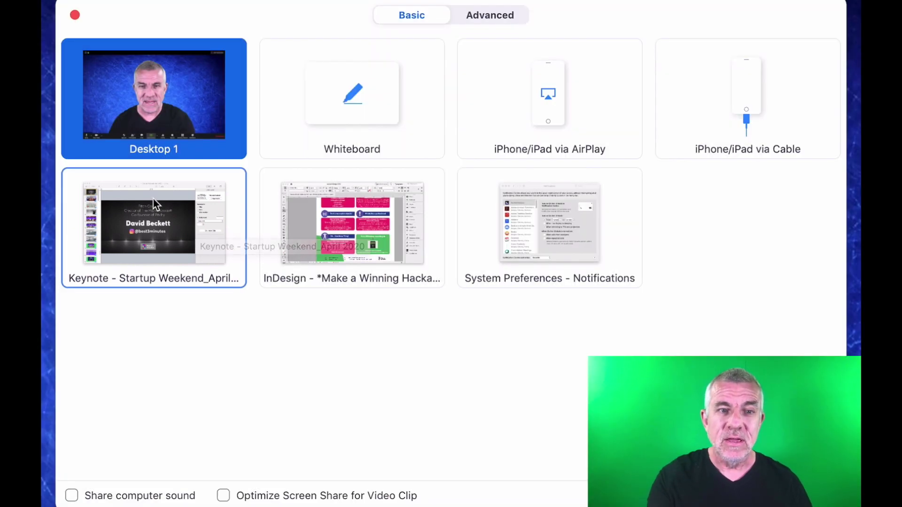
click(153, 199)
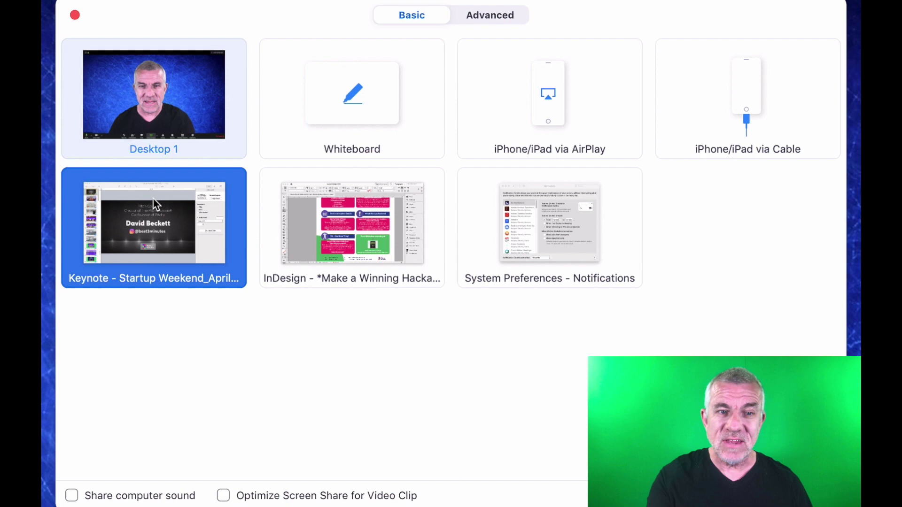
click(154, 105)
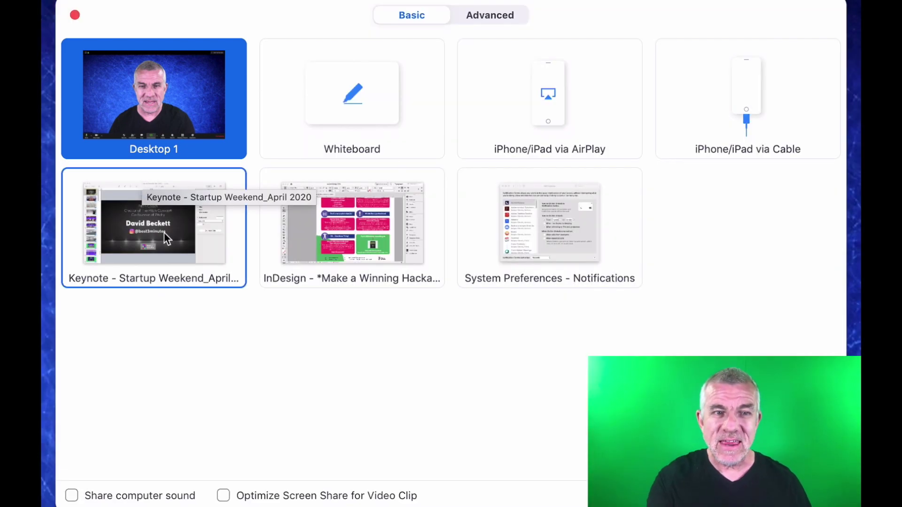
click(168, 237)
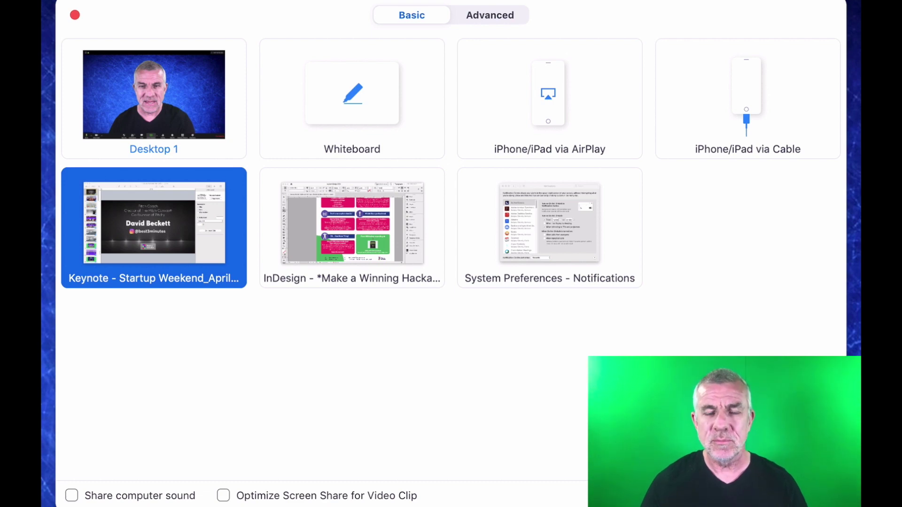
click(169, 112)
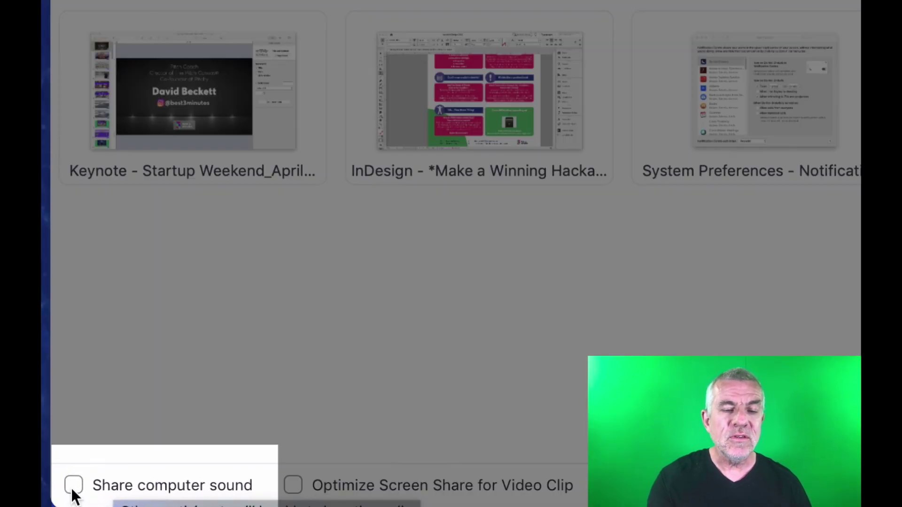
Enable 'Share computer sound' and 'Optimize Screen Share for Video Clip', then pick the Keynote window.
click(73, 488)
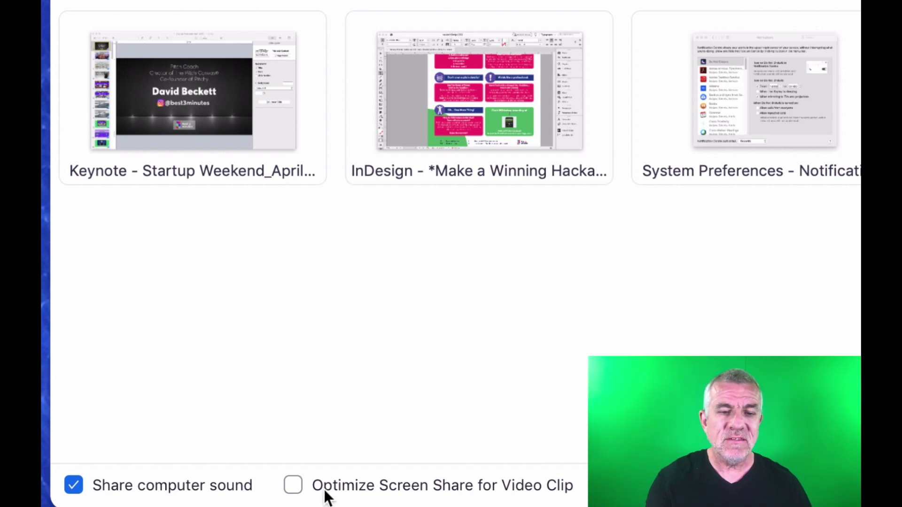
click(292, 485)
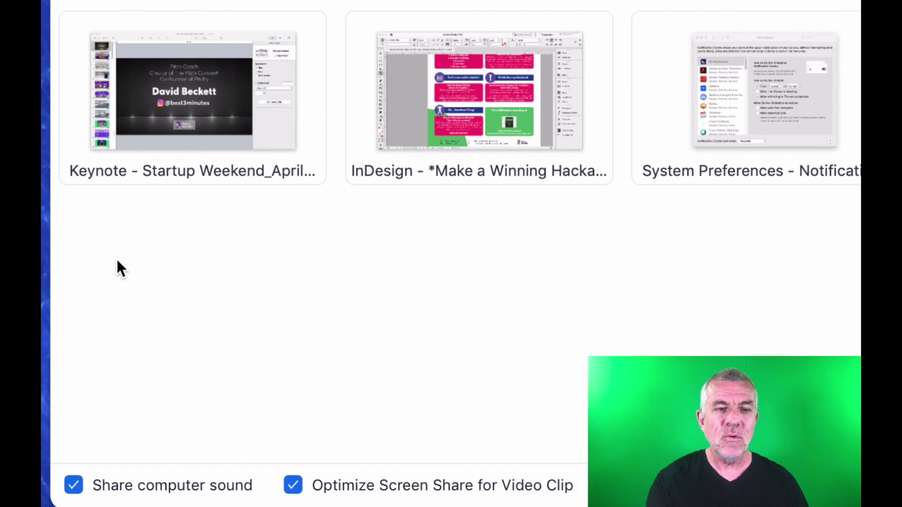
click(178, 116)
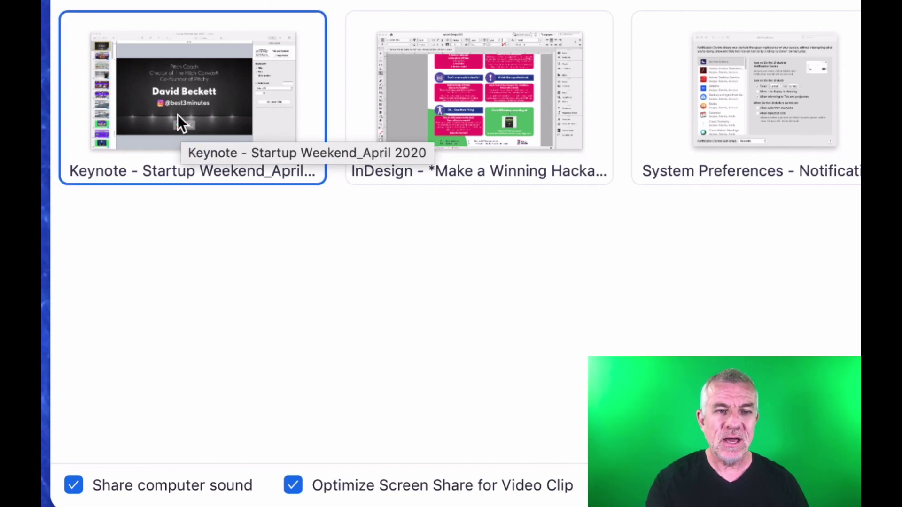
Share the Keynote window, bring the Startup Weekend deck forward, and hide the Format sidebar.
click(178, 115)
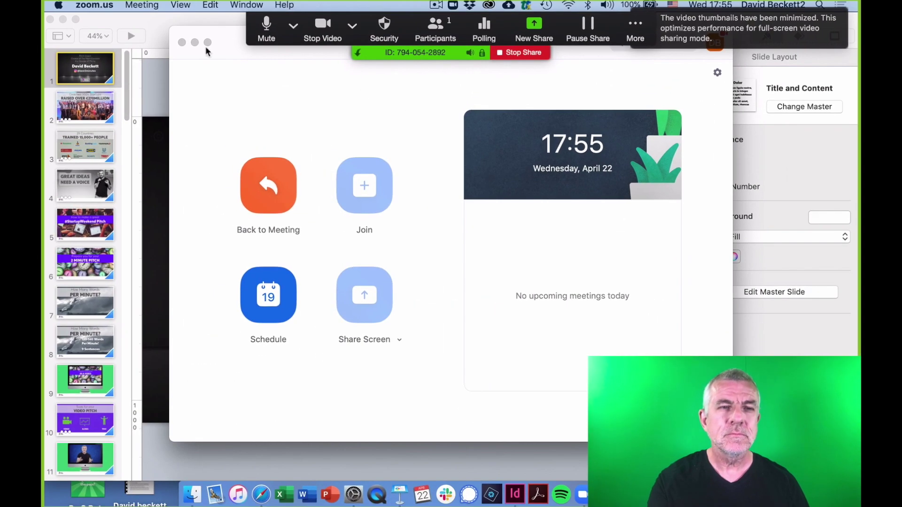
click(145, 26)
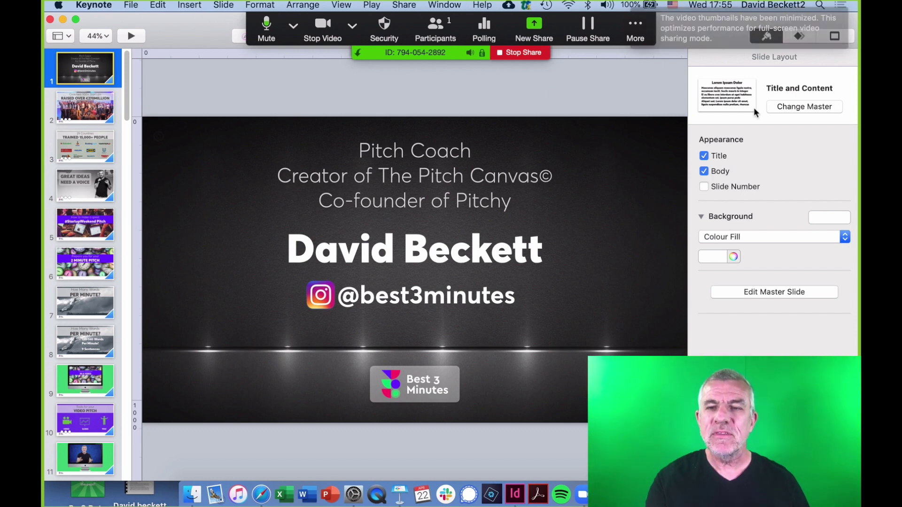
click(766, 36)
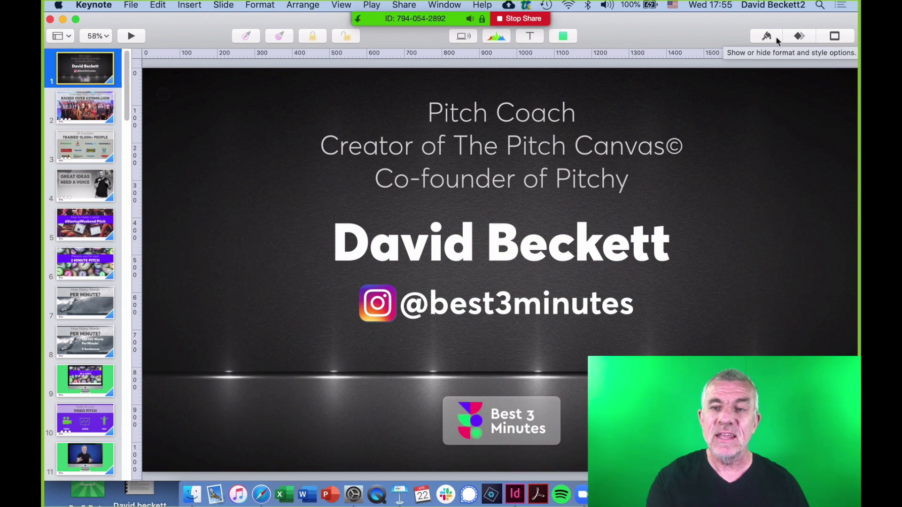
click(769, 39)
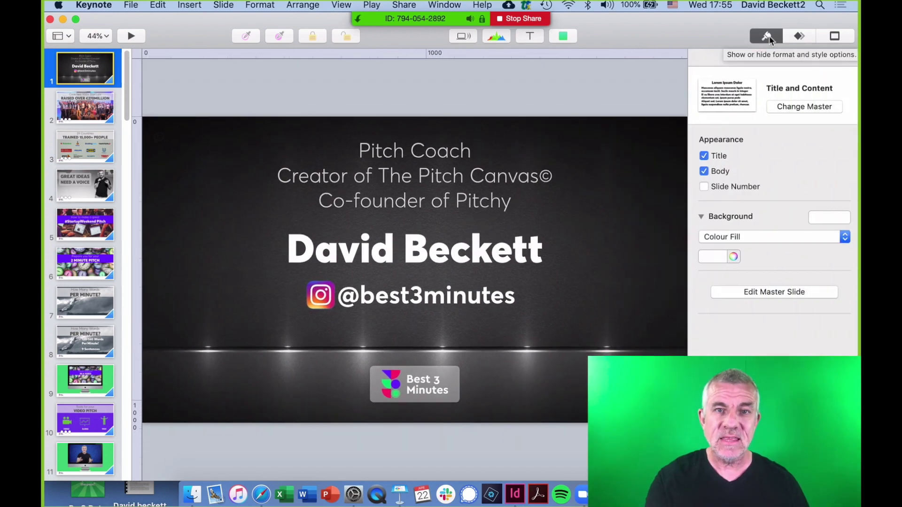
click(769, 39)
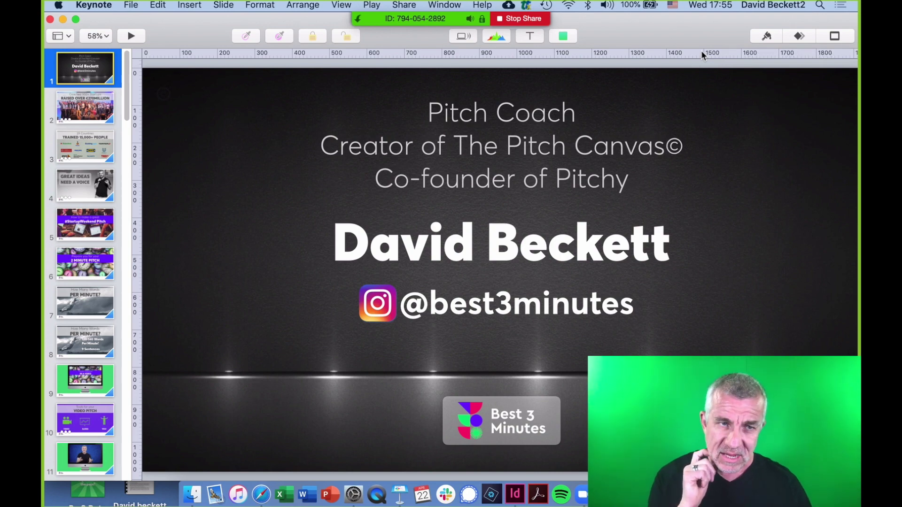
click(131, 36)
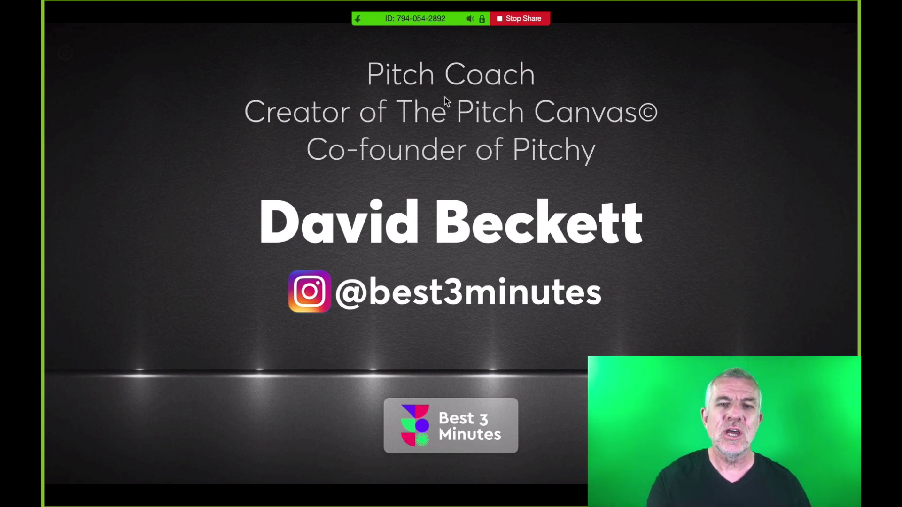
mouse_move(429, 21)
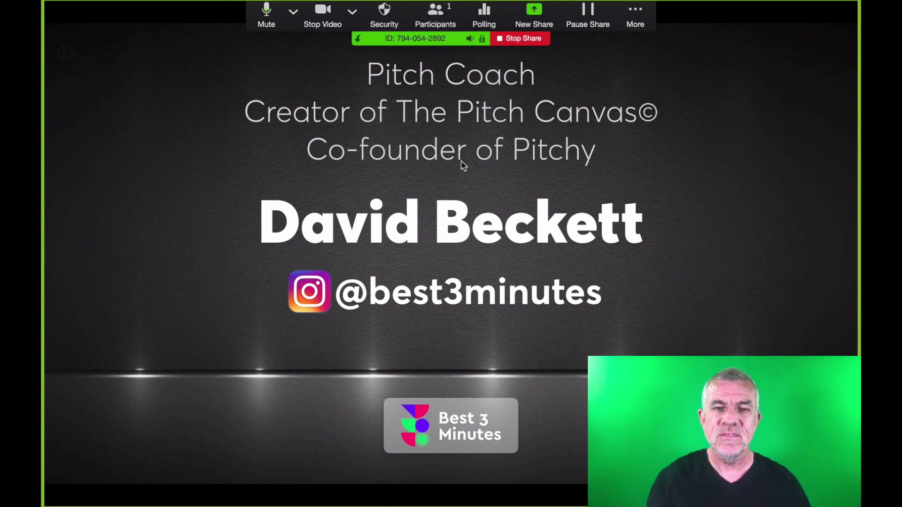
key(Escape)
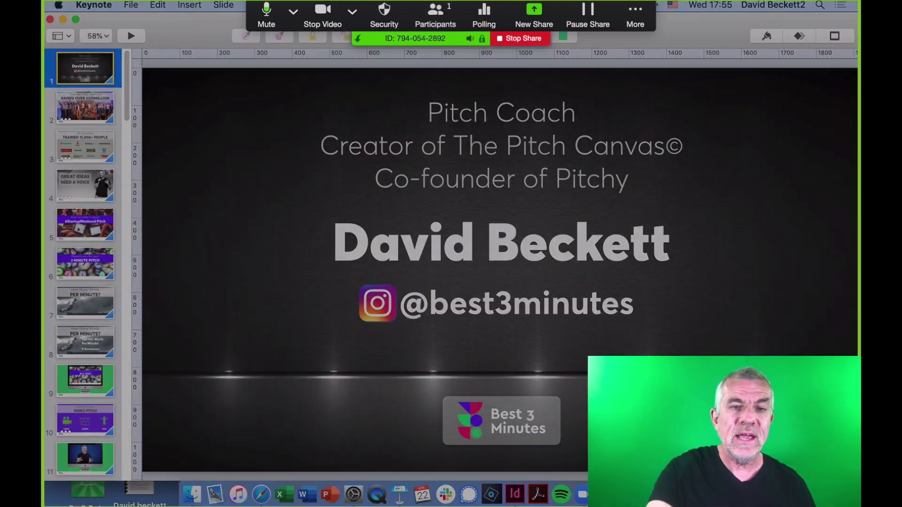
Set the slideshow pointer to 'Show pointer only on slides with links or movies', then play the deck.
click(101, 3)
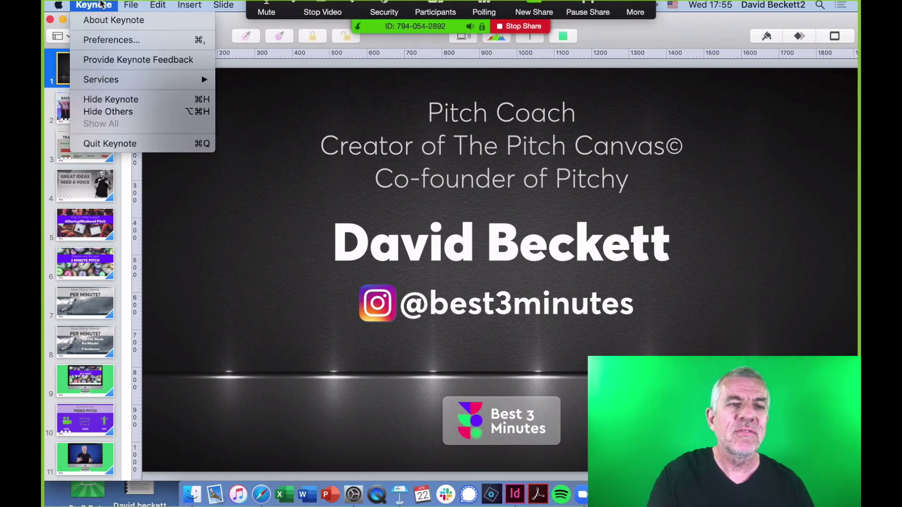
click(137, 40)
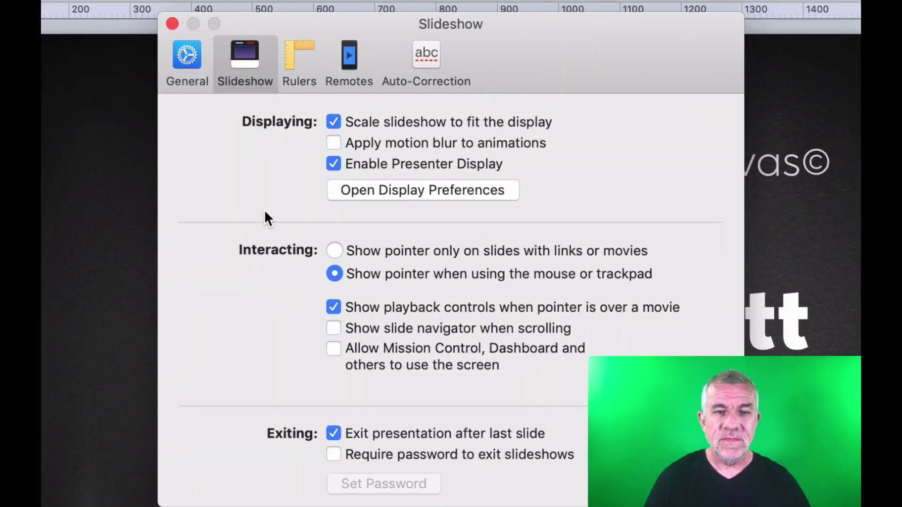
click(333, 251)
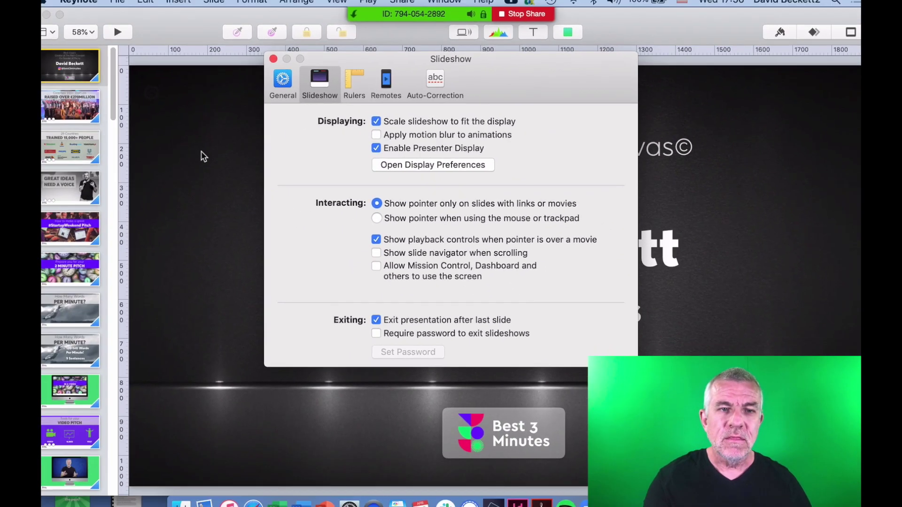
key(super+w)
click(130, 36)
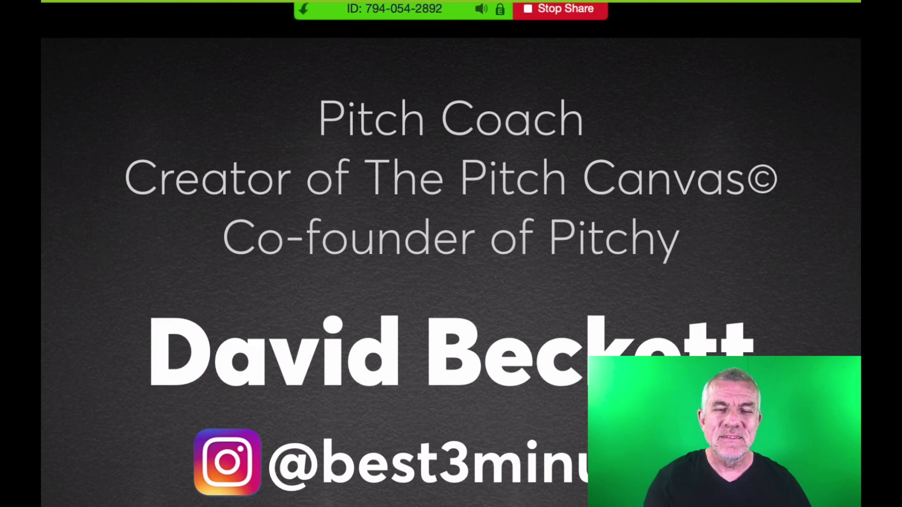
Exit the slideshow and set the pointer to 'Show pointer when using the mouse or trackpad'.
key(Escape)
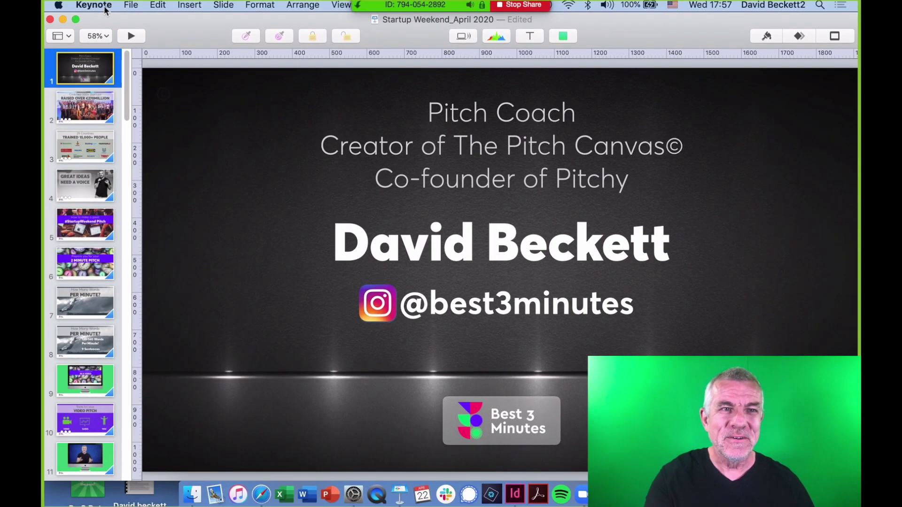
click(94, 4)
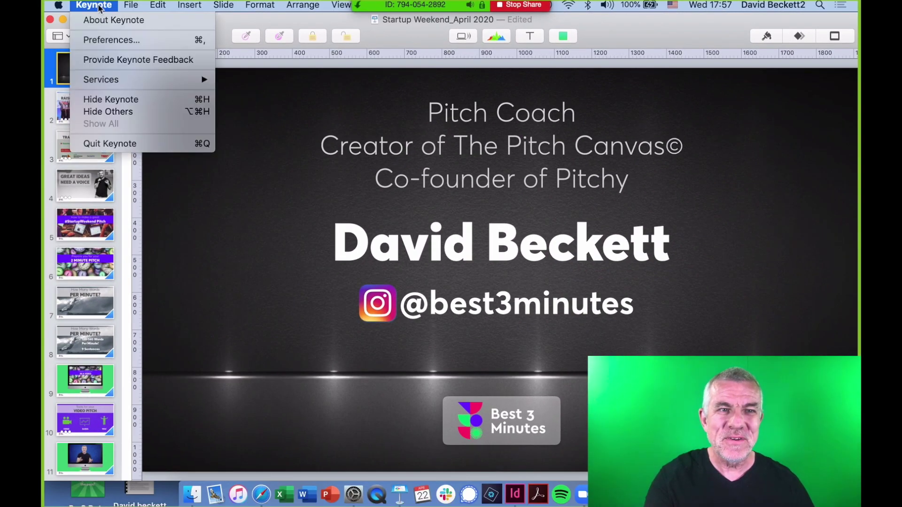
click(125, 38)
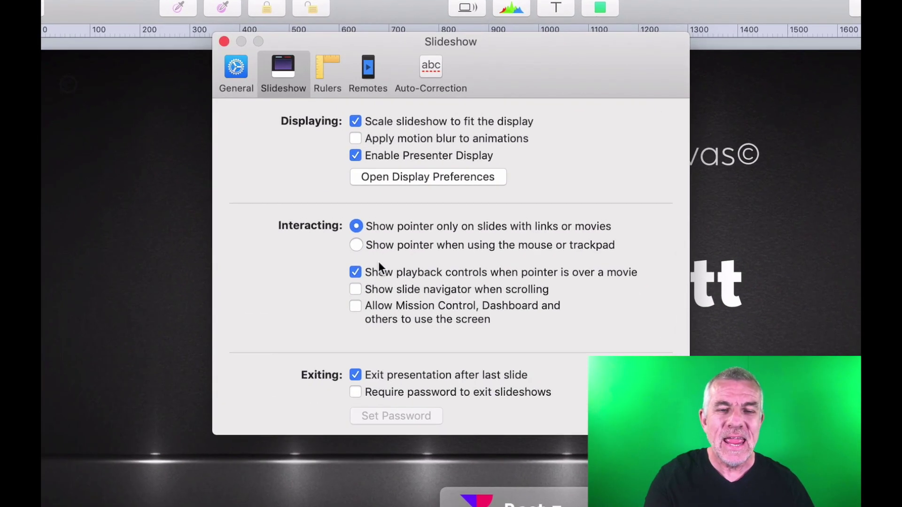
click(383, 246)
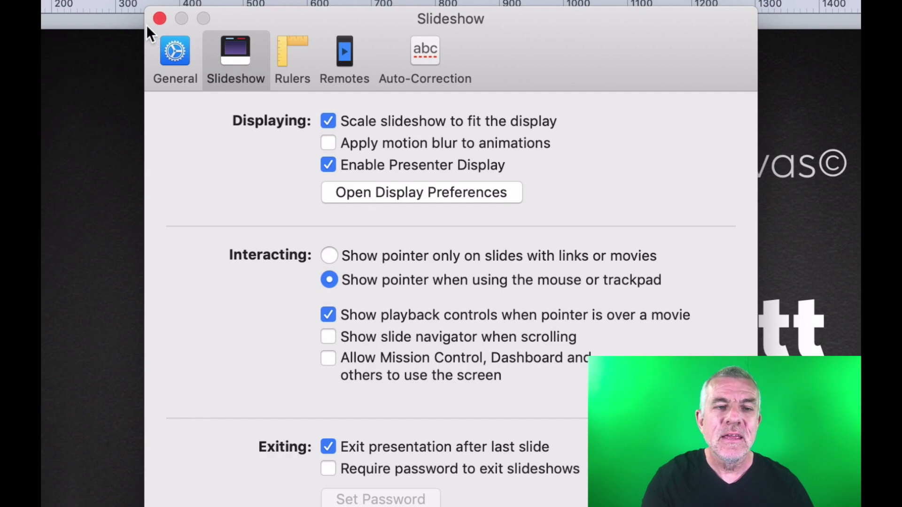
click(160, 18)
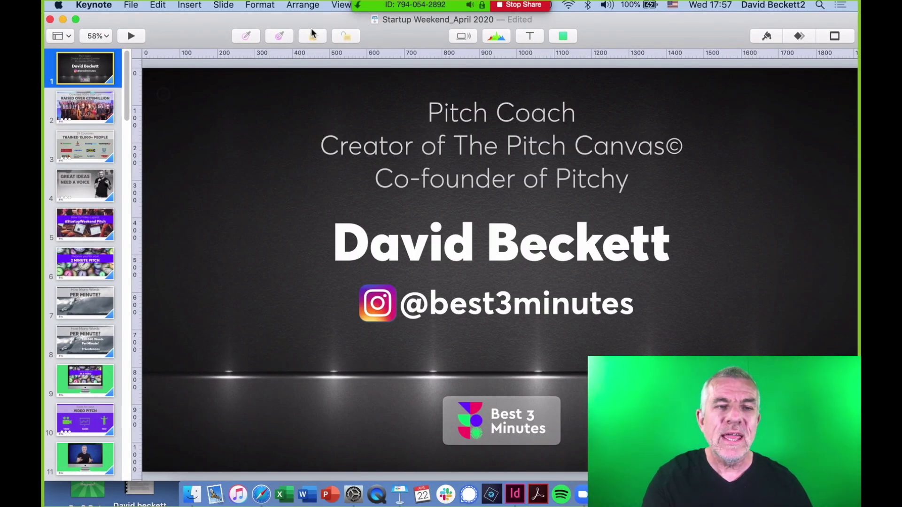
click(133, 36)
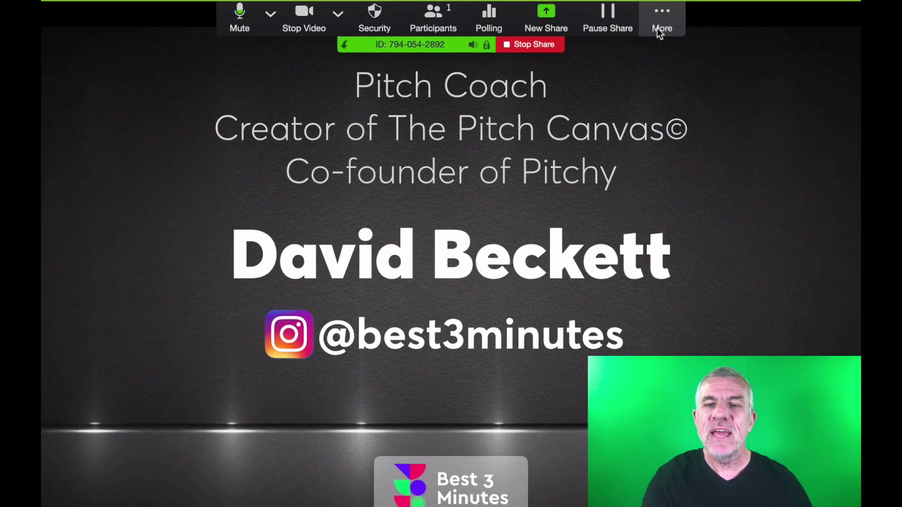
click(703, 23)
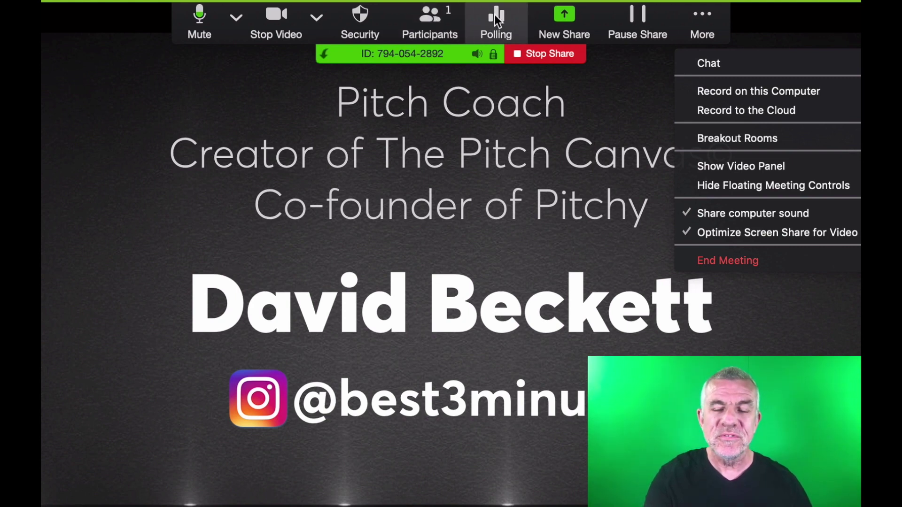
click(704, 18)
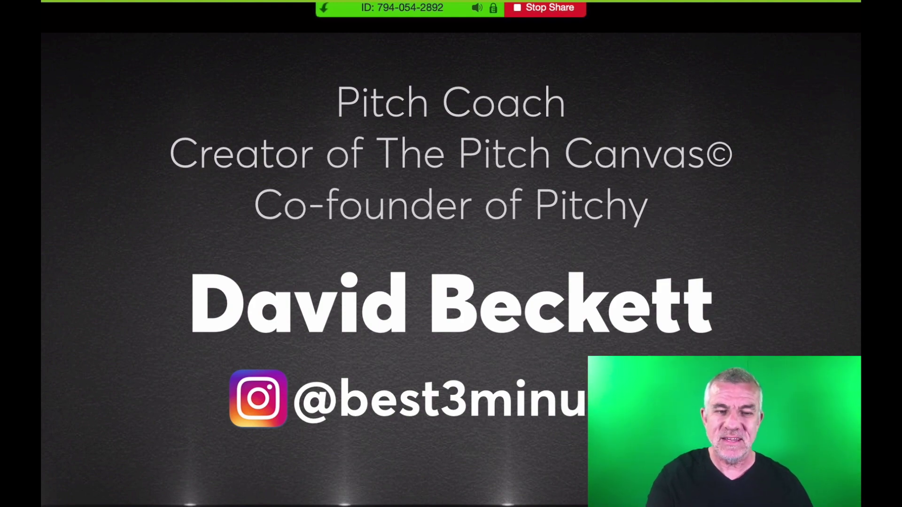
key(Escape)
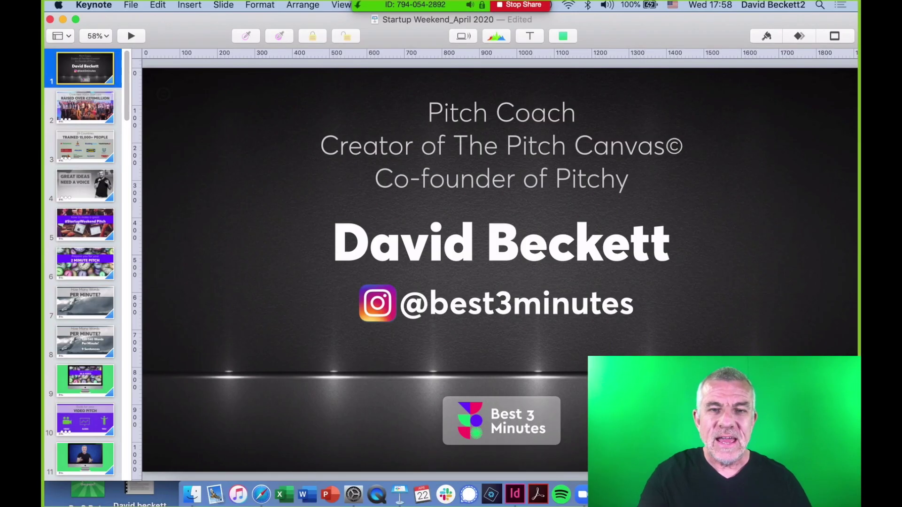
Stop sharing from the Zoom share bar and switch the meeting video to full screen.
mouse_move(484, 54)
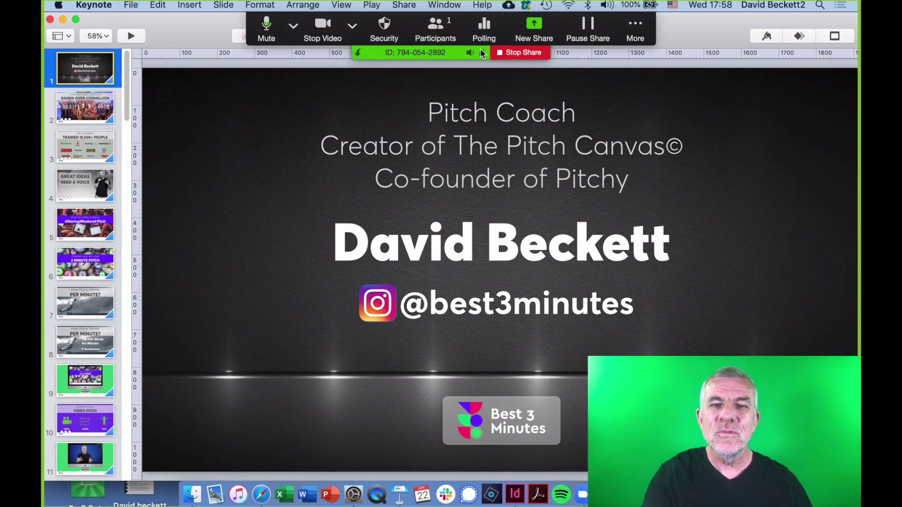
click(520, 52)
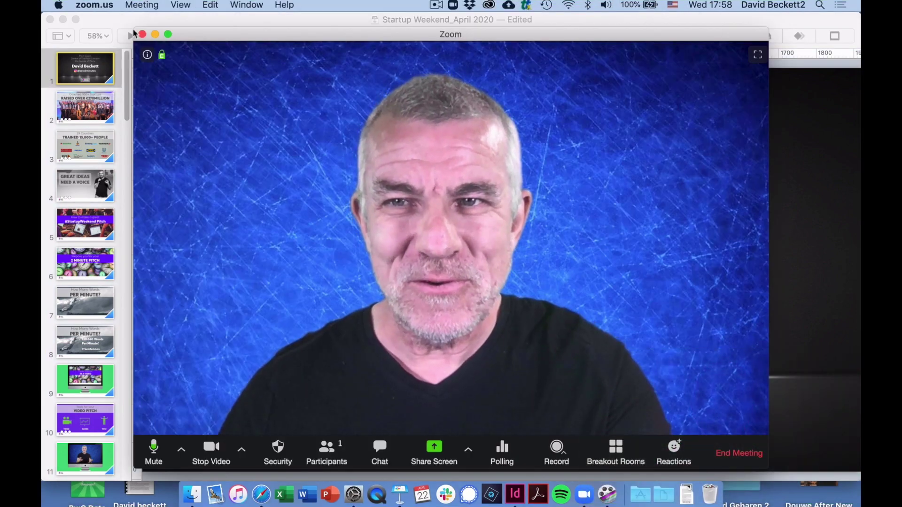
click(167, 34)
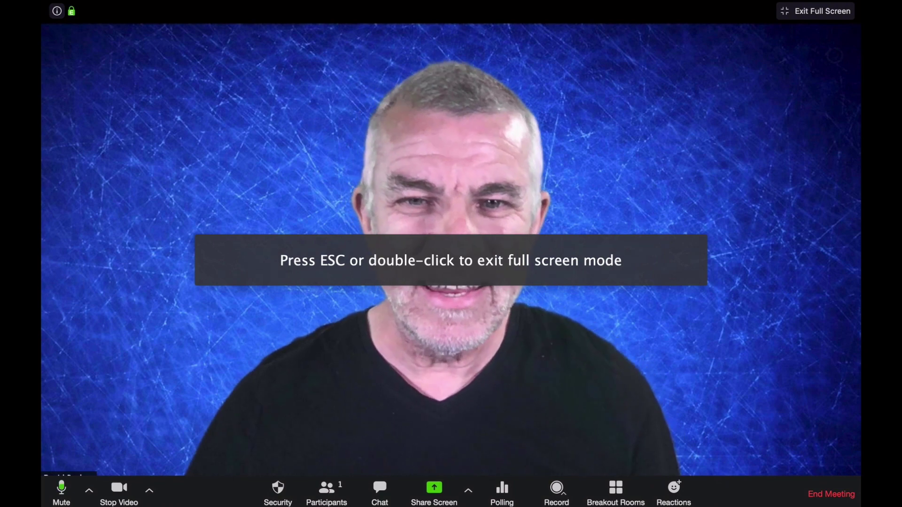